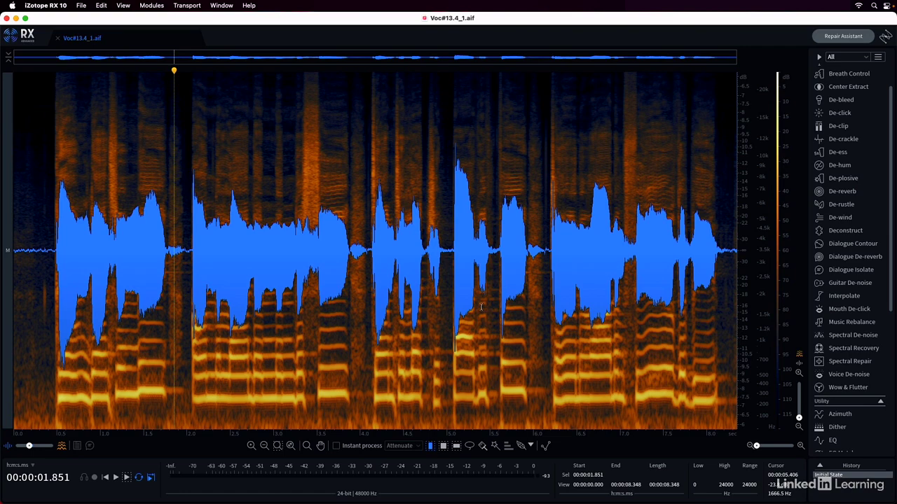
# Step: Open the Repair Assistant, move its window over the middle of the spectrogram, and enable De-ess
pyautogui.click(823, 45)
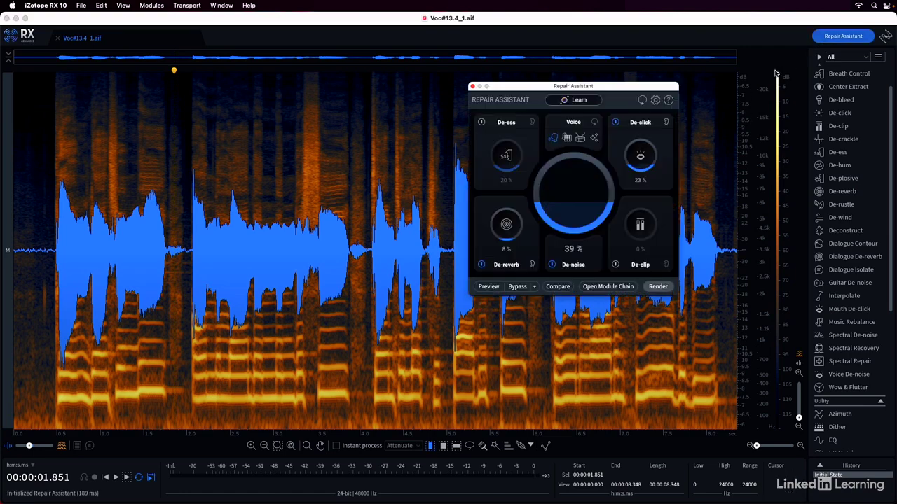
pyautogui.moveTo(665, 88); pyautogui.dragTo(512, 115)
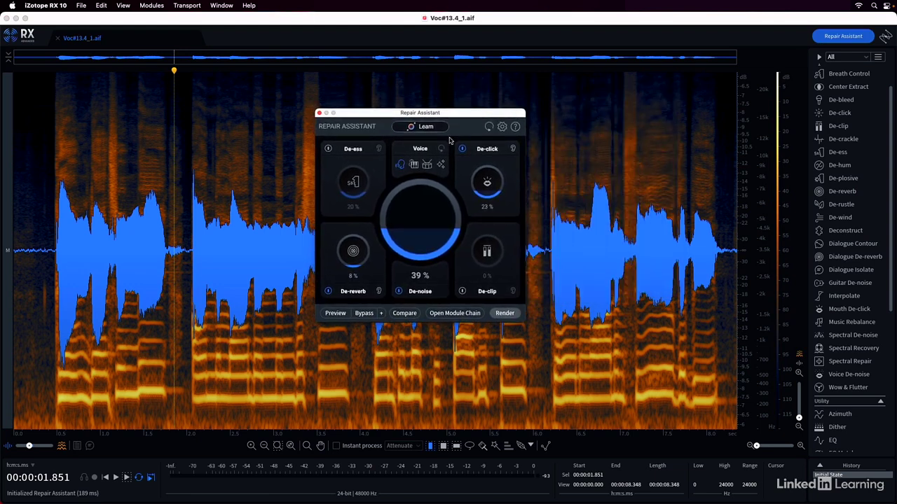
pyautogui.click(328, 149)
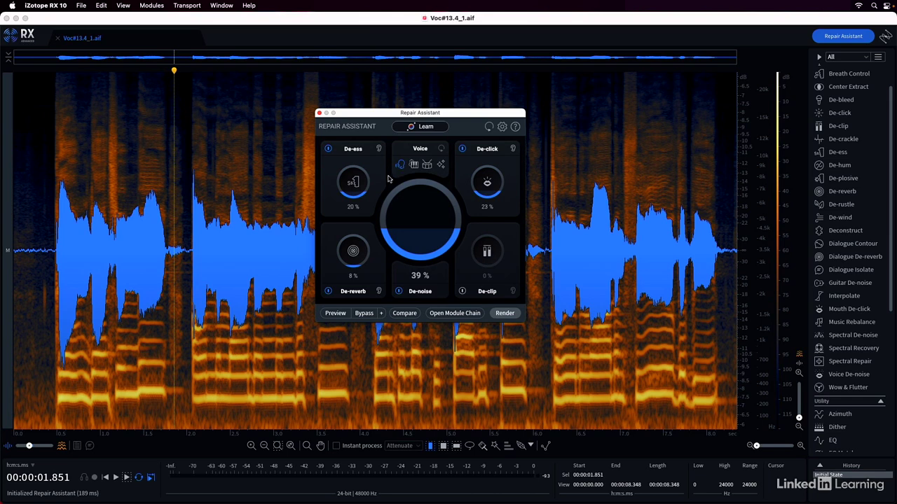
# Step: Compare the Percussion, Musical and Sound FX processing modes of the Repair Assistant, ending on Voice
pyautogui.click(426, 166)
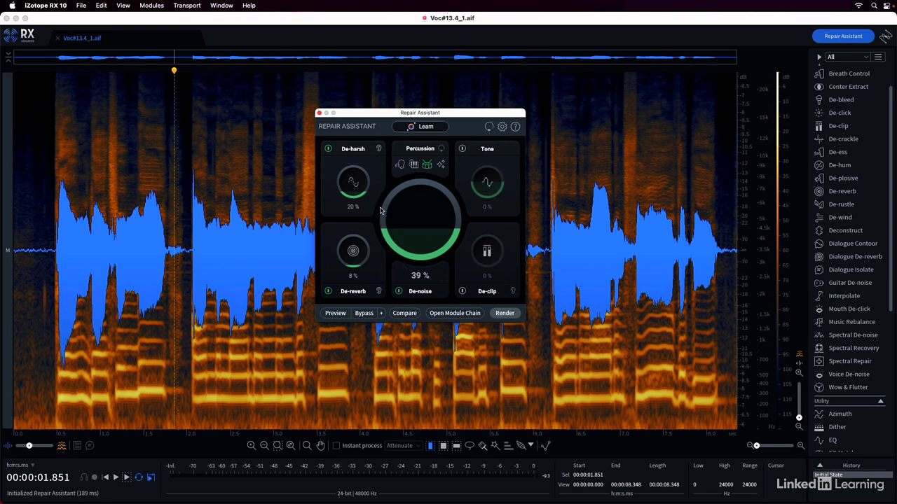
pyautogui.click(414, 169)
pyautogui.click(403, 165)
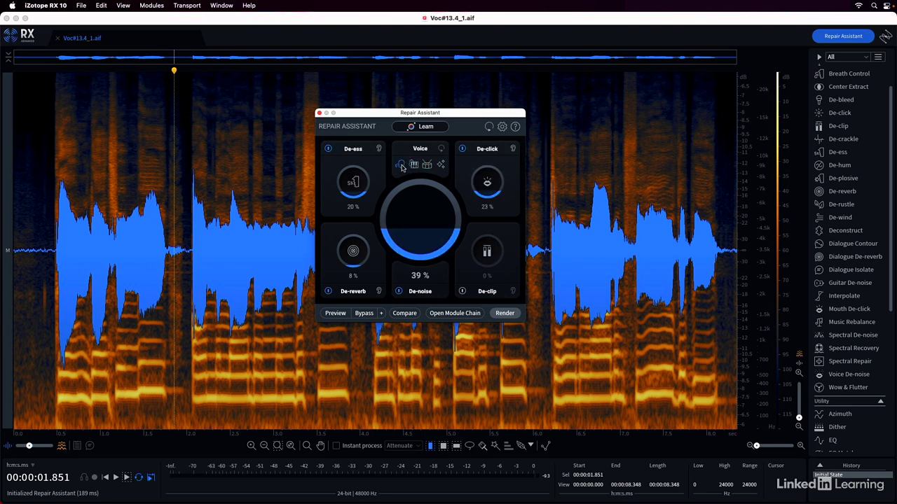
pyautogui.click(414, 166)
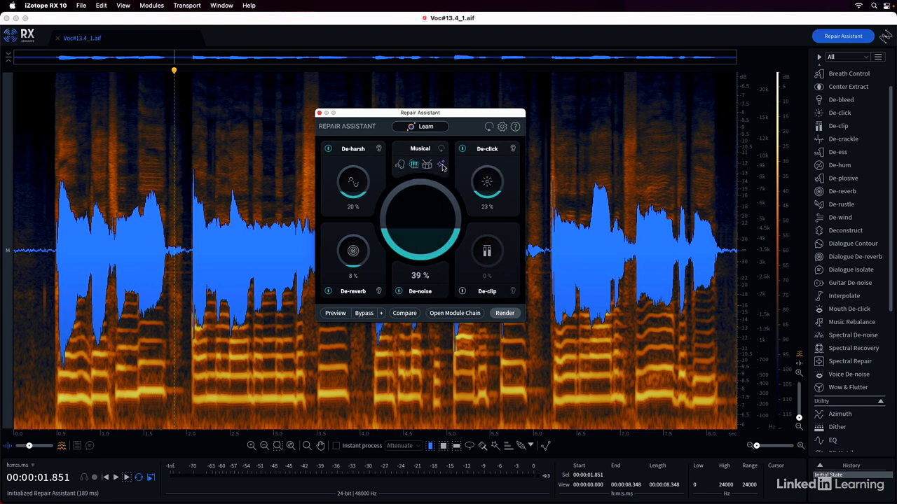
pyautogui.click(441, 166)
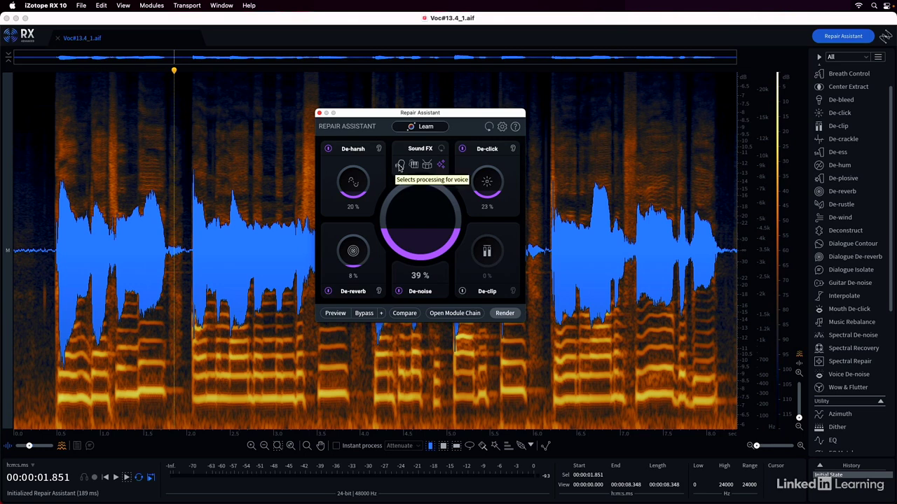
pyautogui.click(400, 166)
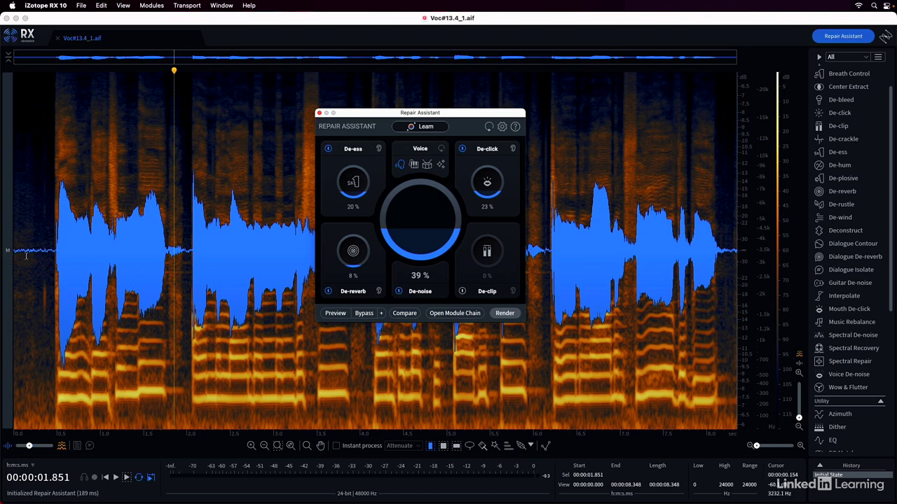
# Step: Select short noise-only passages before the first vocal phrase and play them to hear the background noise
pyautogui.moveTo(22, 256); pyautogui.dragTo(51, 256)
pyautogui.press('space')
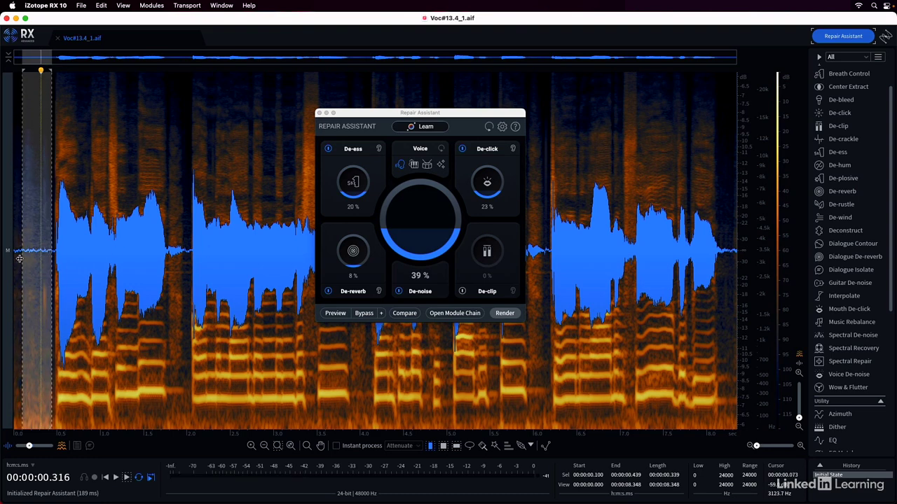
pyautogui.click(21, 257)
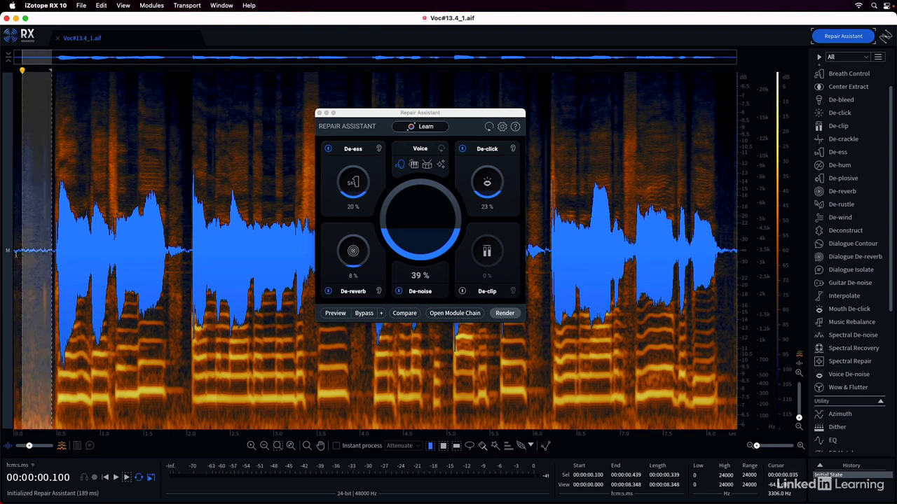
pyautogui.moveTo(14, 254); pyautogui.dragTo(21, 255)
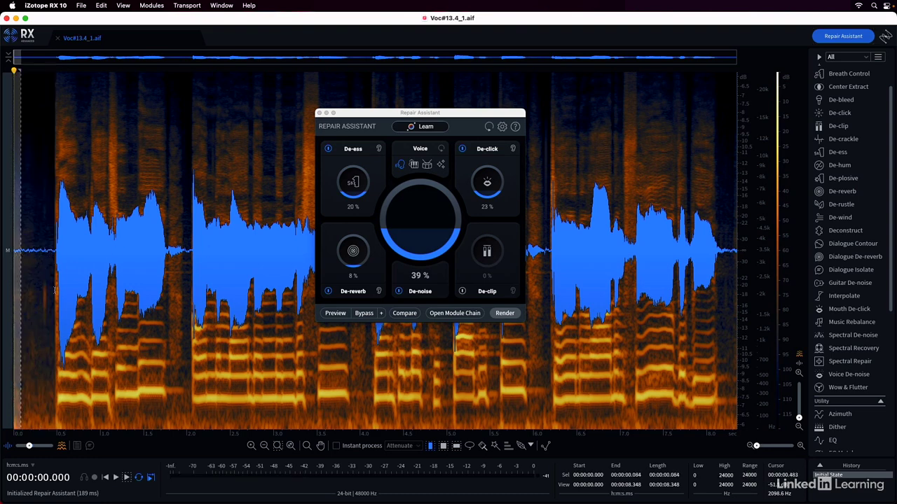
pyautogui.press('space')
pyautogui.press('space')
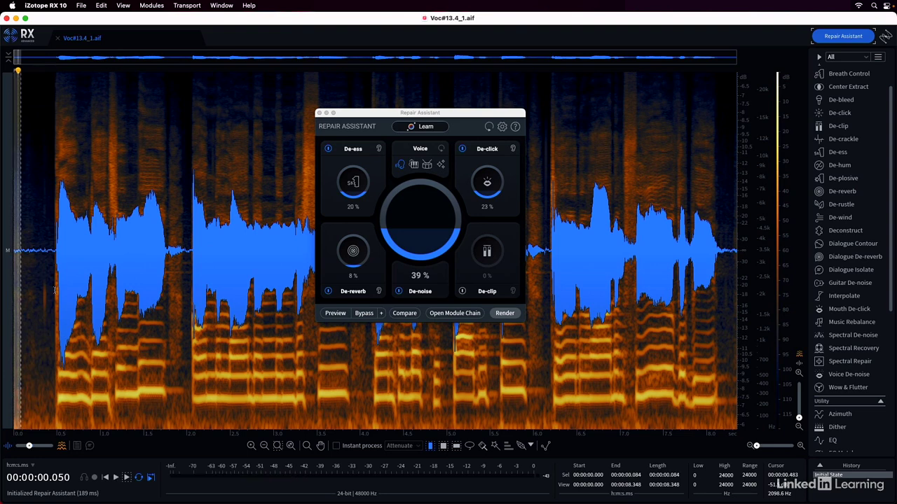
# Step: Select the entire vocal clip and run Learn in Voice mode to analyse it, leaving De-clip off
pyautogui.click(387, 271)
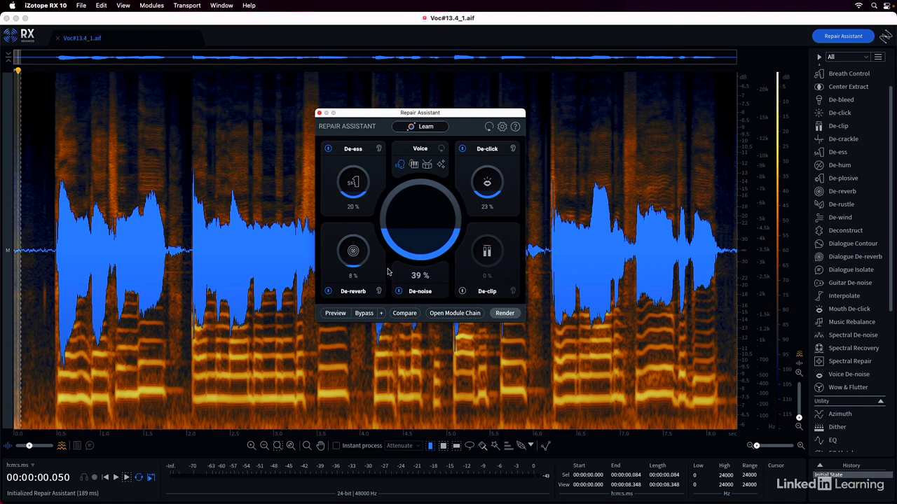
pyautogui.doubleClick(354, 339)
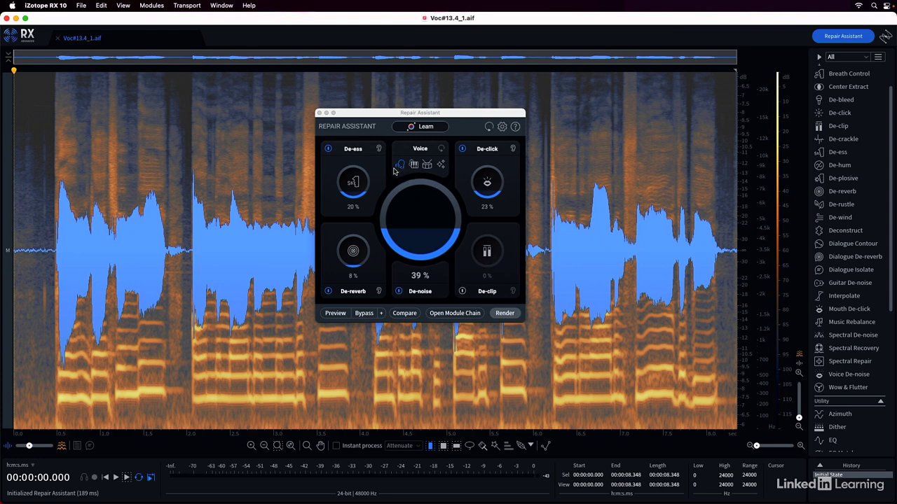
pyautogui.click(464, 292)
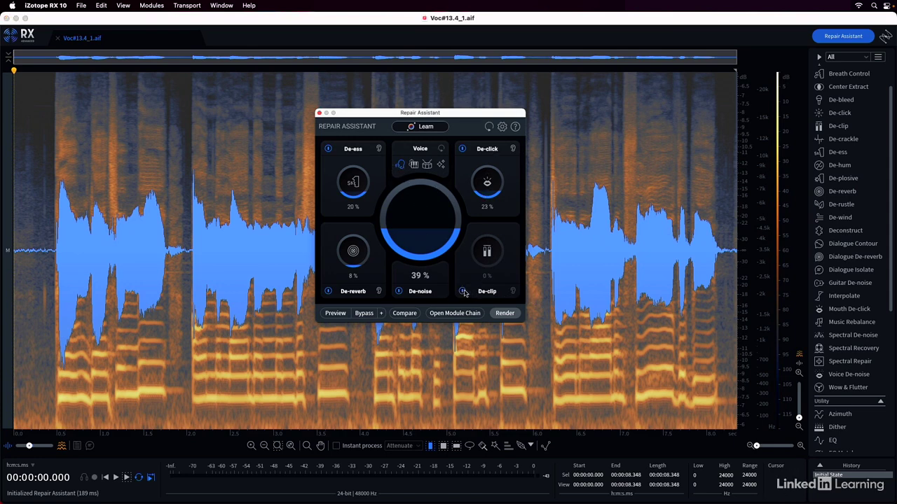
pyautogui.click(463, 291)
pyautogui.click(424, 126)
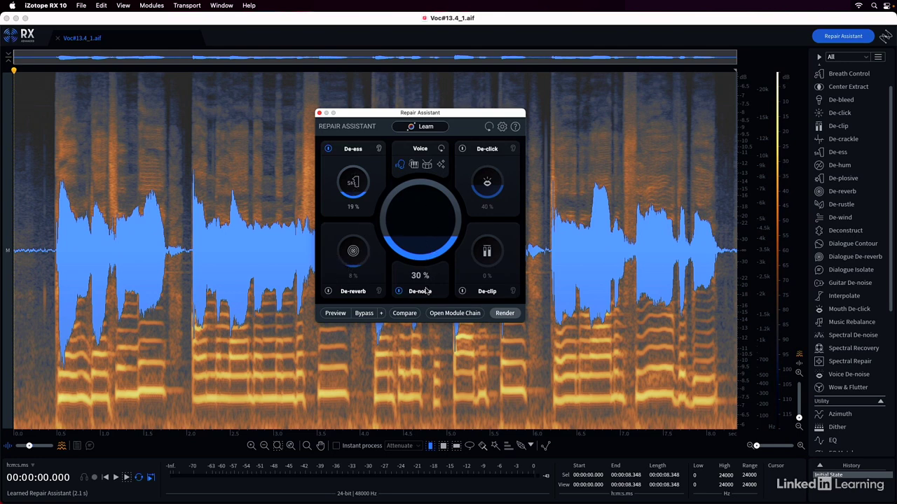
# Step: Preview the vocal with the learned settings and compare it with the processing bypassed
pyautogui.click(335, 314)
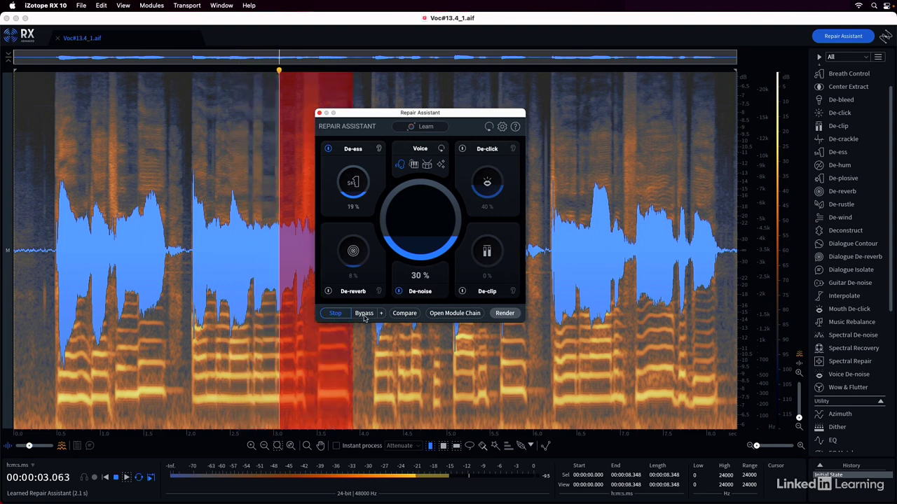
pyautogui.click(343, 314)
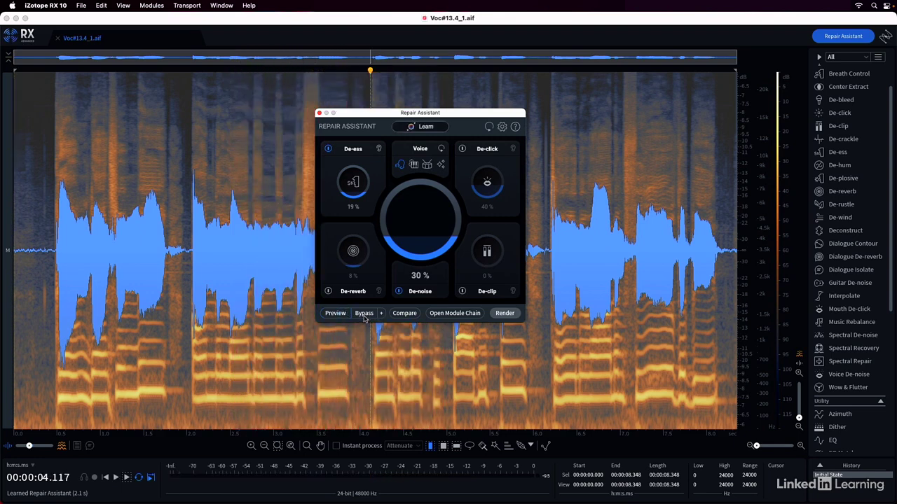
pyautogui.click(340, 316)
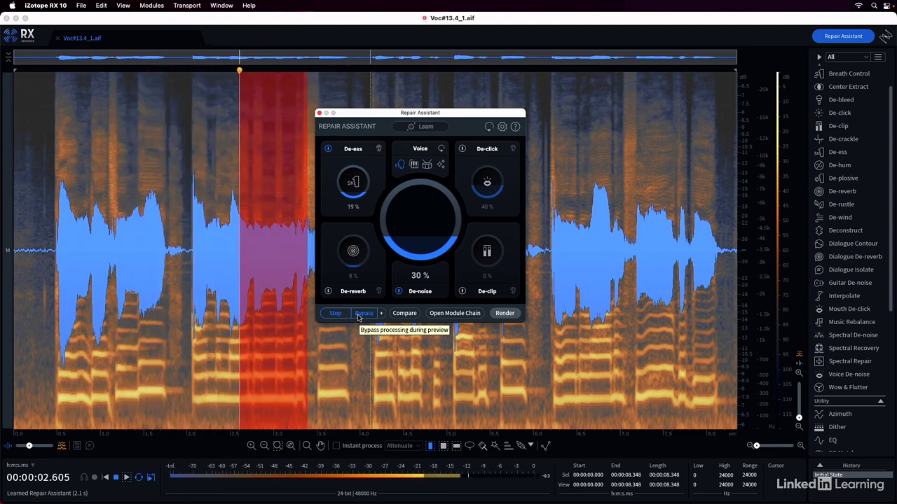
pyautogui.click(340, 316)
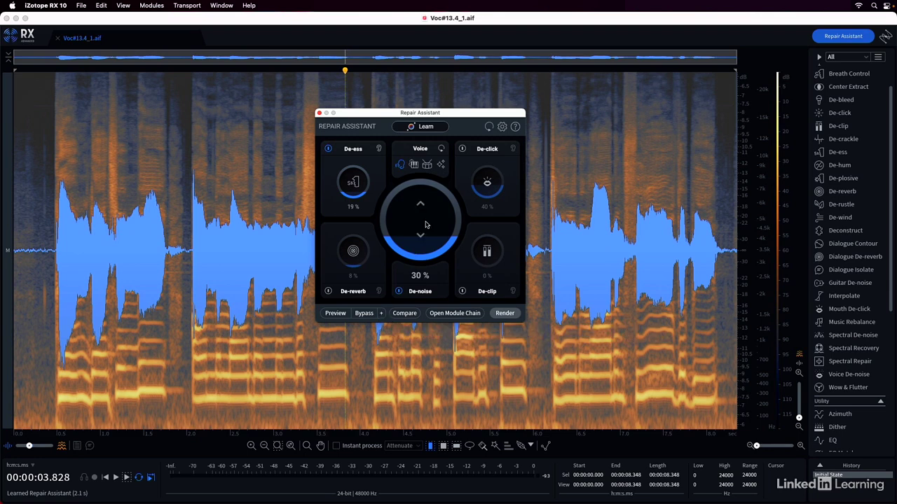
# Step: Enable De-click, turn on listening to only what it removes, and set its amount to 42% while previewing
pyautogui.click(463, 149)
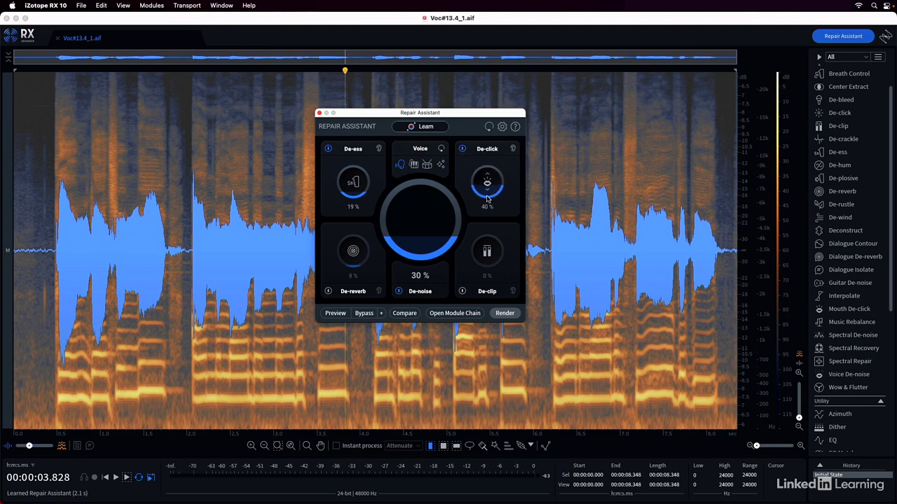
pyautogui.click(514, 150)
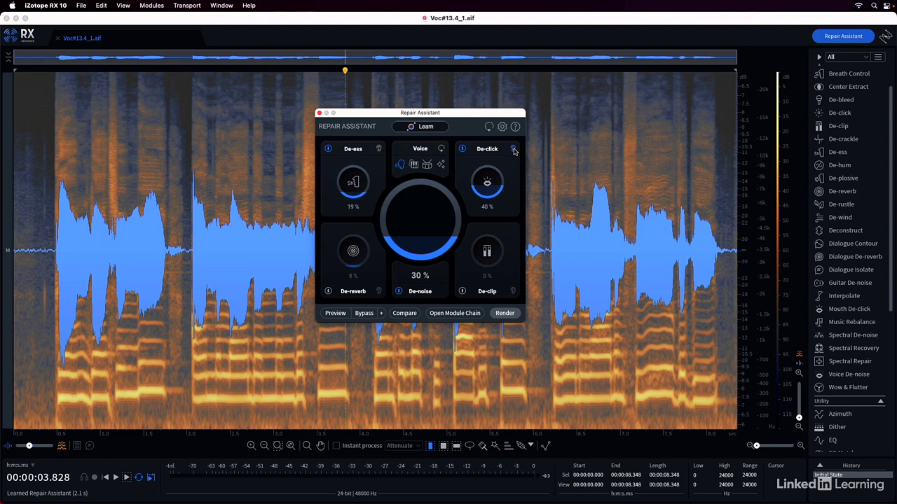
pyautogui.moveTo(497, 184); pyautogui.dragTo(499, 172)
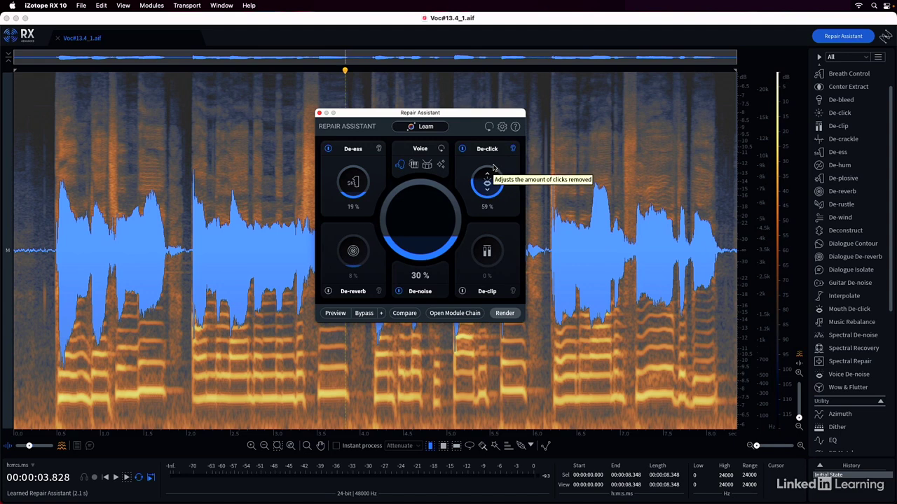
pyautogui.moveTo(494, 168); pyautogui.dragTo(492, 194)
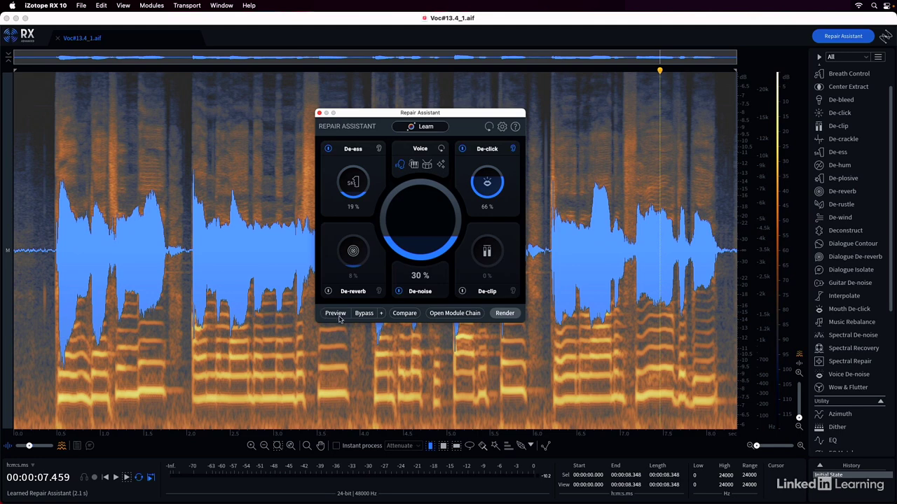
pyautogui.click(336, 313)
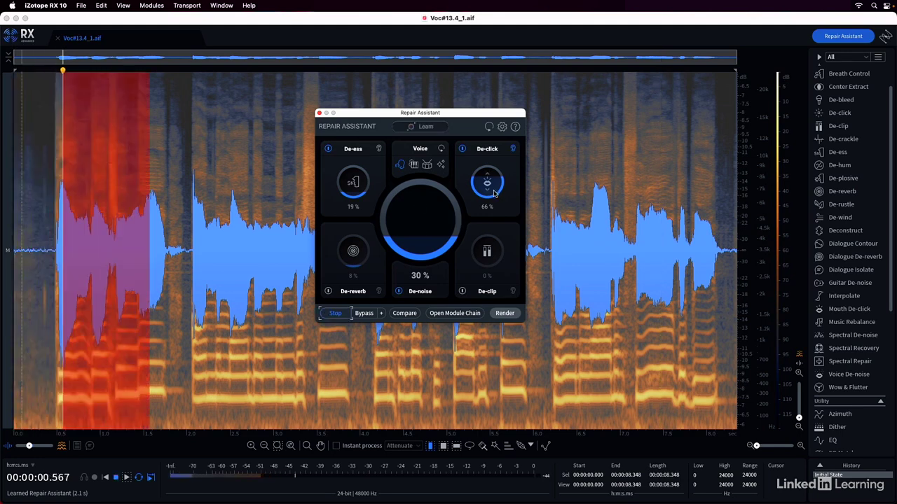
pyautogui.moveTo(494, 193); pyautogui.dragTo(492, 222)
pyautogui.click(343, 316)
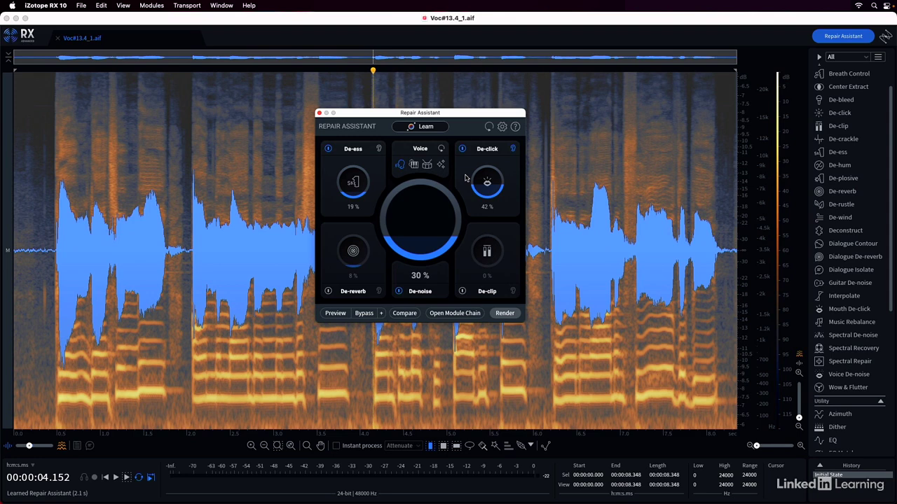
# Step: Enable De-reverb and set its amount to 5% while previewing the clip
pyautogui.click(327, 290)
pyautogui.click(336, 313)
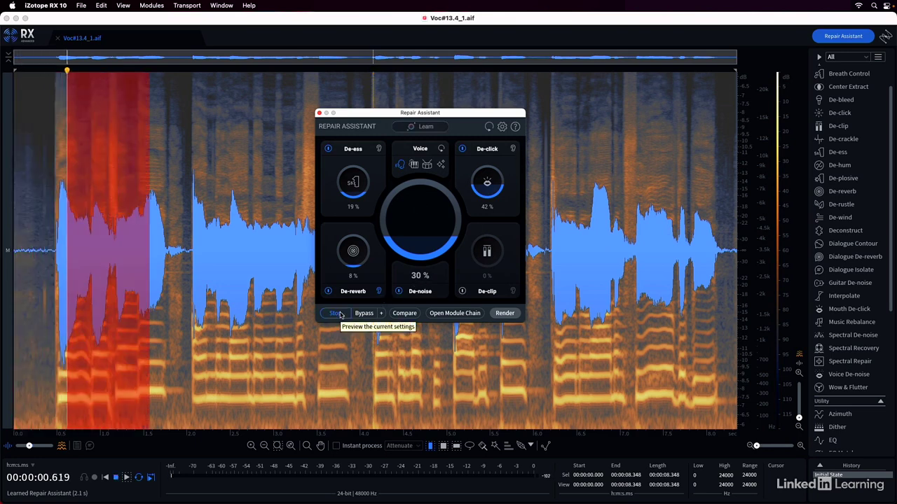
pyautogui.scroll(-3, 358, 273)
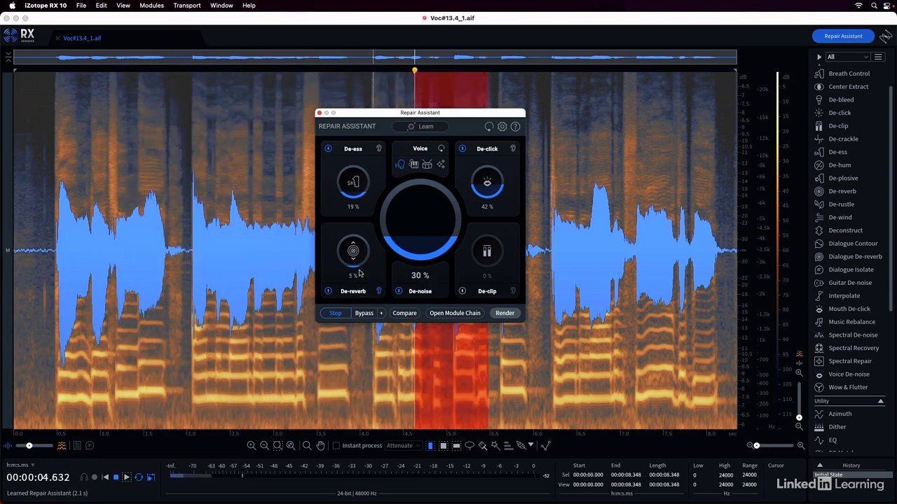
pyautogui.click(340, 317)
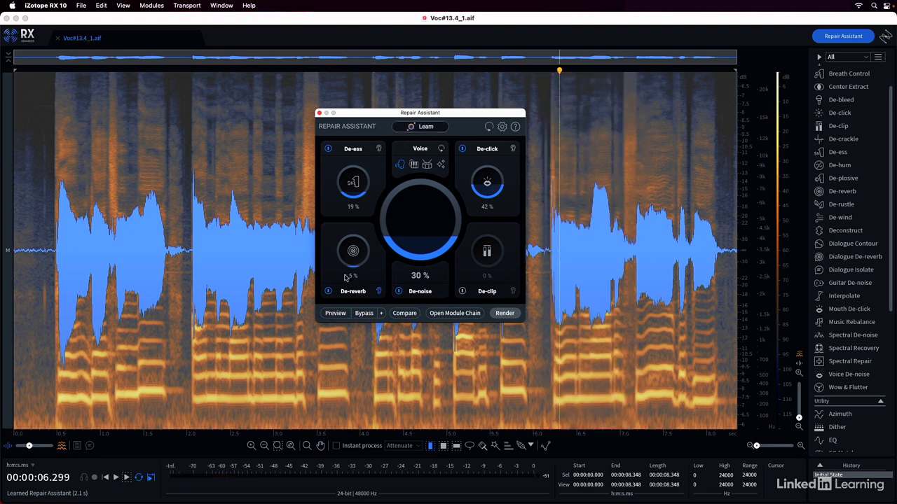
# Step: Set the De-noise amount to 40% and the De-ess amount to 37%
pyautogui.moveTo(396, 266)
pyautogui.moveTo(436, 242); pyautogui.dragTo(435, 234)
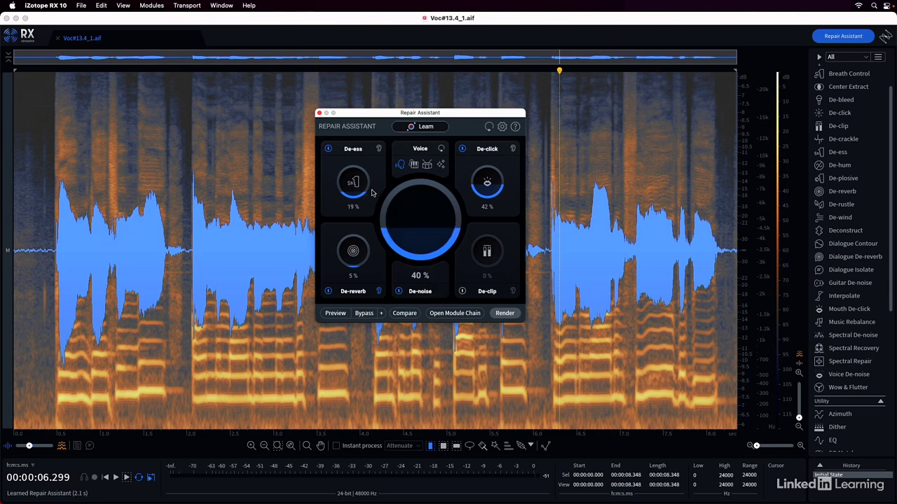
pyautogui.moveTo(368, 187); pyautogui.dragTo(365, 179)
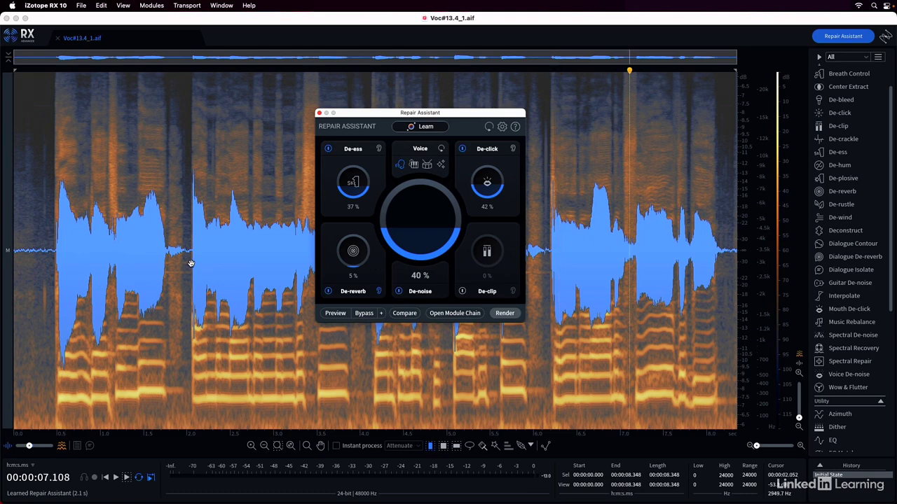
# Step: Play the original vocal from the beginning, and preview it with the adjusted repair settings for comparison
pyautogui.doubleClick(191, 263)
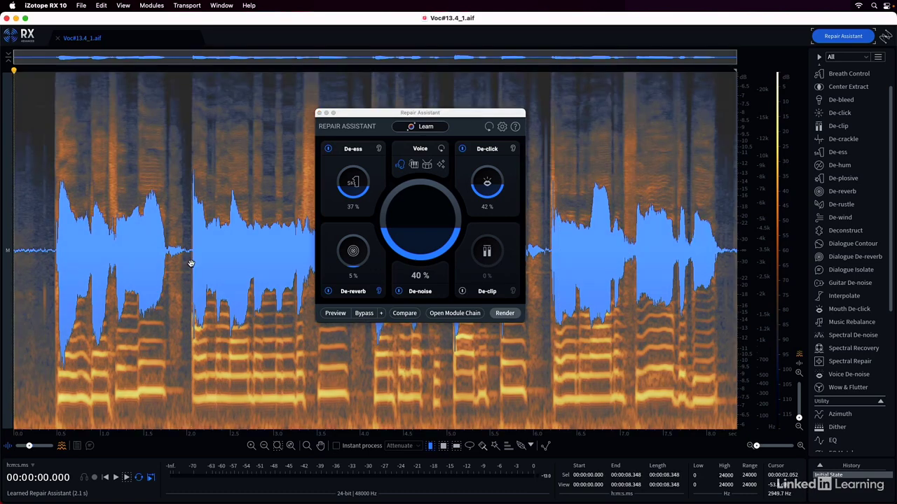
pyautogui.press('space')
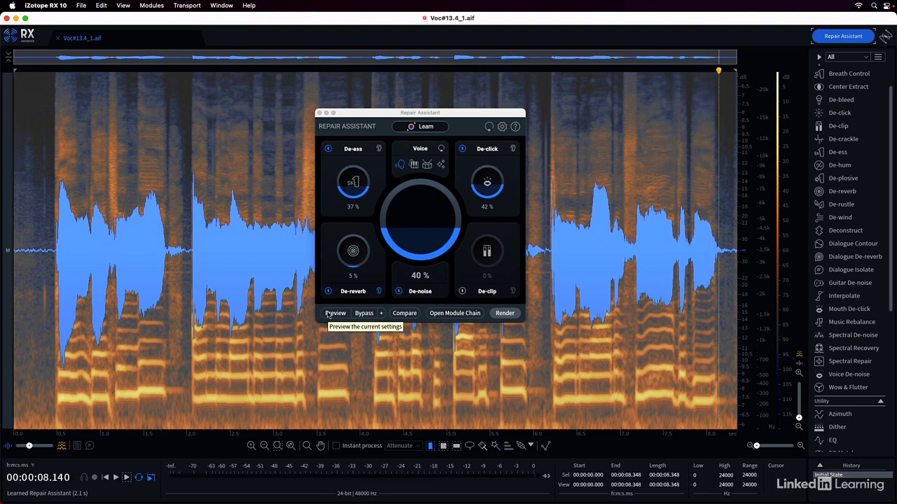
pyautogui.click(335, 314)
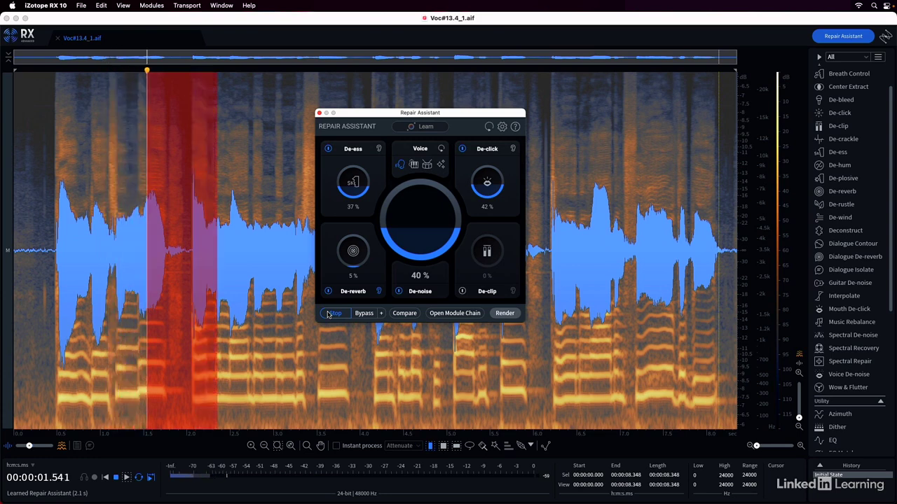
pyautogui.click(330, 313)
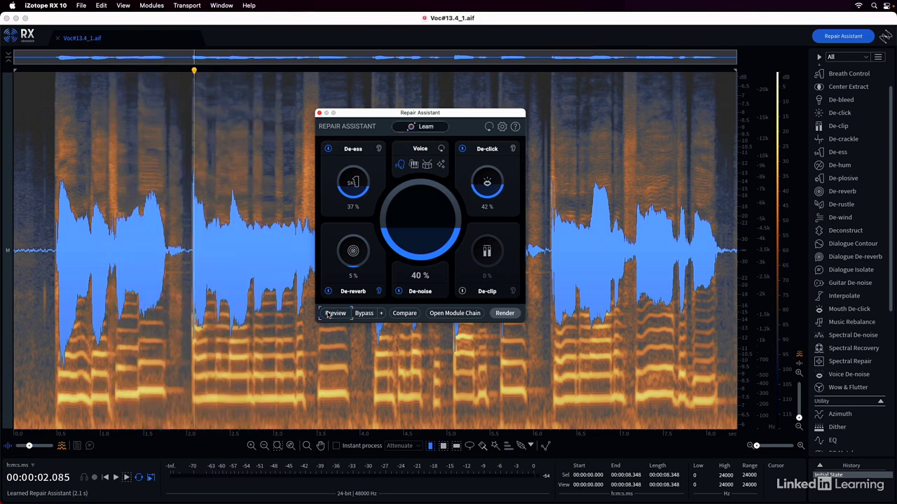
# Step: Preview the vocal with the current repair settings and raise the De-click amount to 47%
pyautogui.click(379, 292)
pyautogui.click(336, 313)
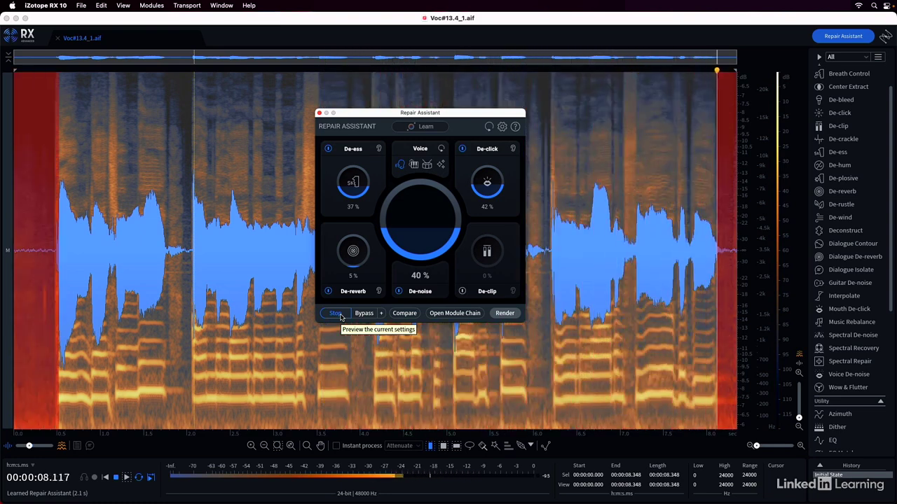
pyautogui.click(341, 316)
pyautogui.moveTo(497, 191); pyautogui.dragTo(497, 189)
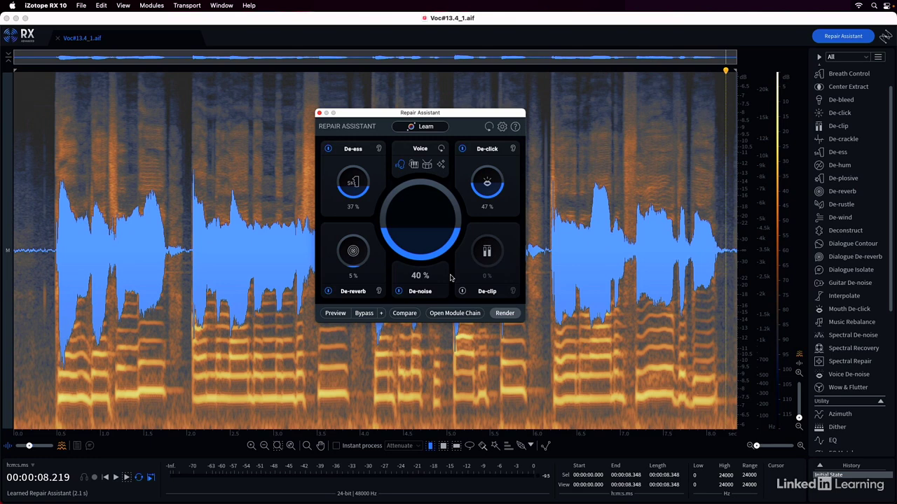
# Step: Open a settings comparison for the repair and switch repeatedly between the original audio and Settings 1 to compare their spectrograms
pyautogui.click(404, 315)
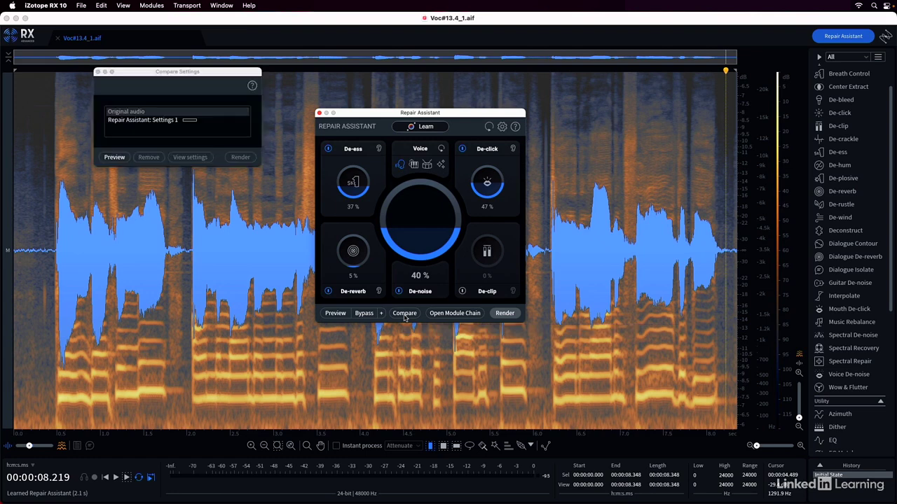
pyautogui.click(177, 121)
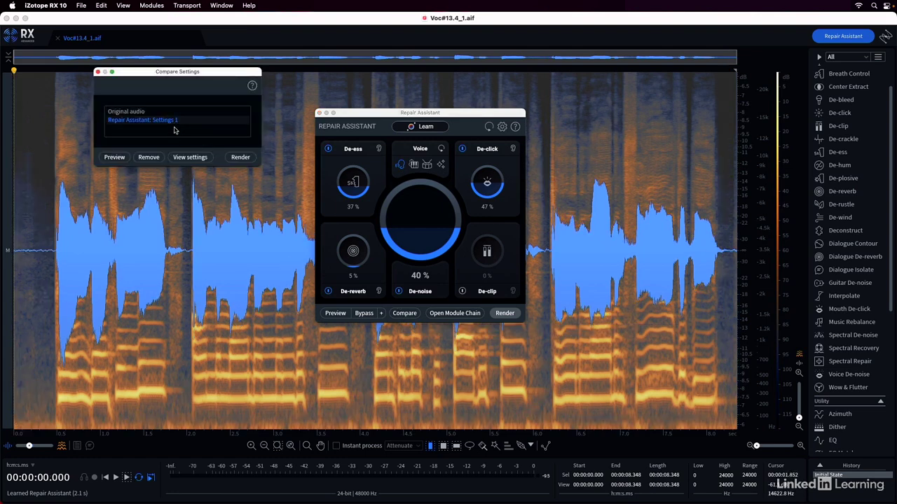
pyautogui.click(167, 113)
pyautogui.click(169, 119)
pyautogui.click(168, 114)
pyautogui.click(169, 119)
pyautogui.click(169, 114)
pyautogui.click(170, 120)
# Step: Preview the comparison aloud, alternating between Settings 1 and the original audio during playback, and stop near the clip's end
pyautogui.click(114, 157)
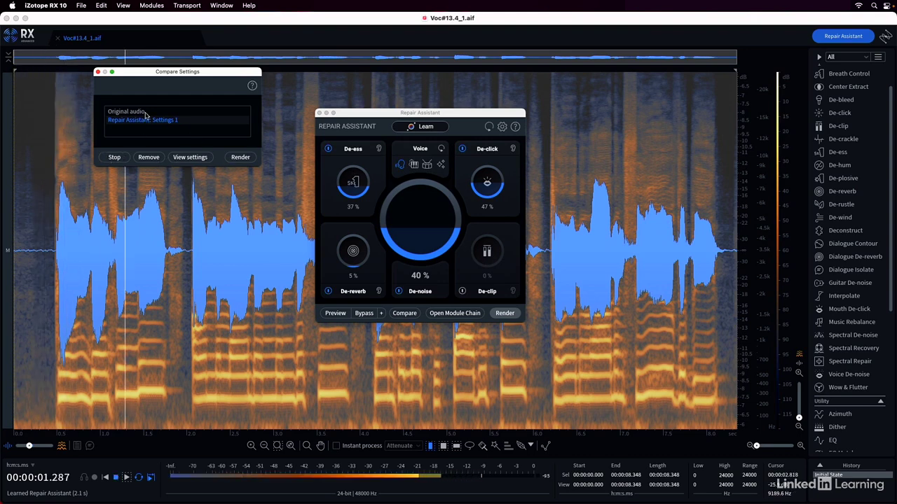
pyautogui.click(146, 113)
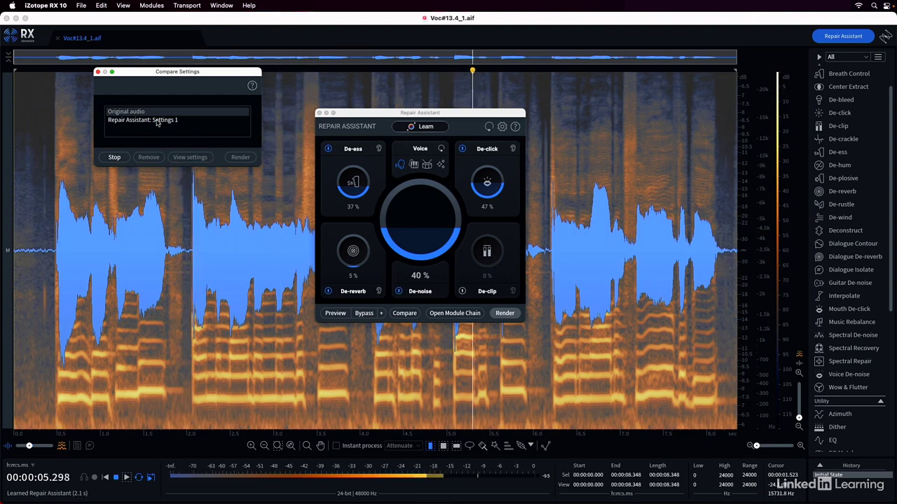
pyautogui.click(157, 120)
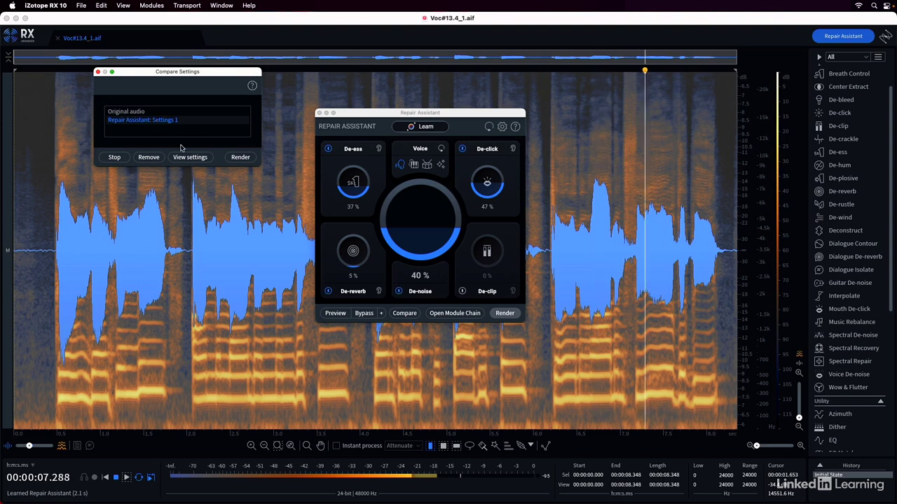
pyautogui.click(125, 159)
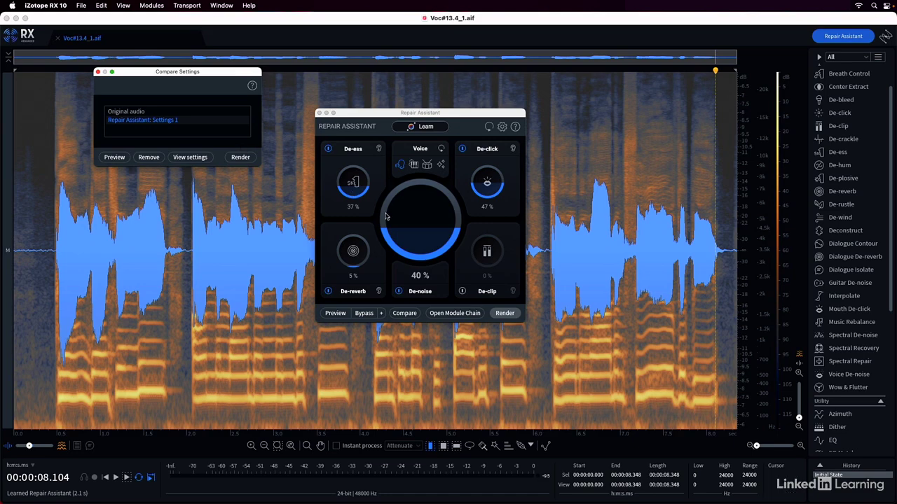
# Step: Render the Repair Assistant settings onto the vocal clip
pyautogui.click(504, 313)
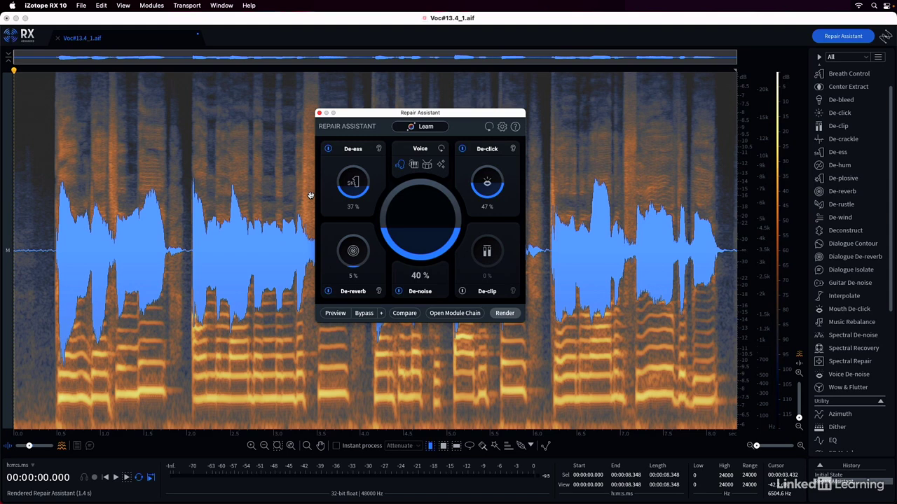
pyautogui.click(82, 5)
pyautogui.click(83, 5)
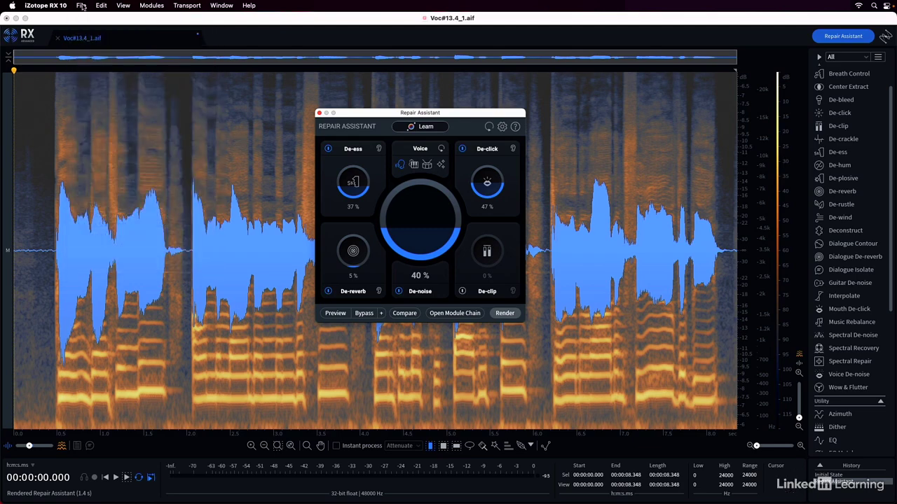